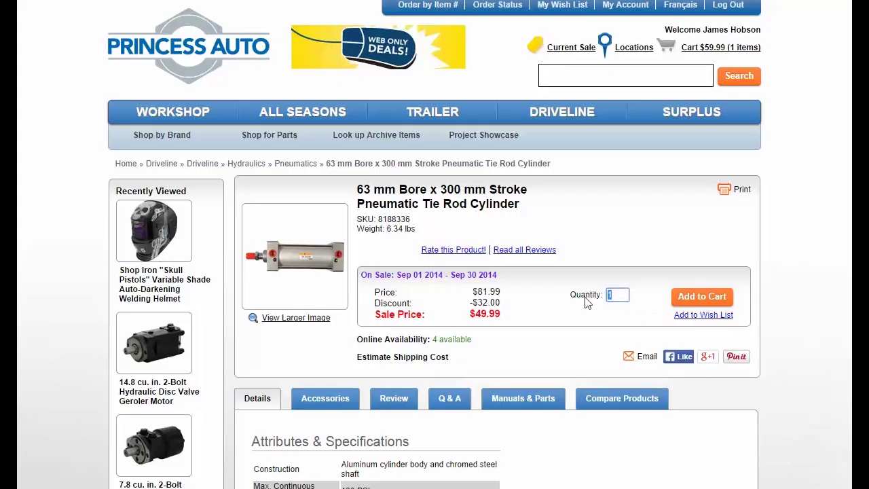
Step: Add two 63 mm x 300 mm tie rod cylinders to the Princess Auto cart and review it
type("2")
left_click(699, 297)
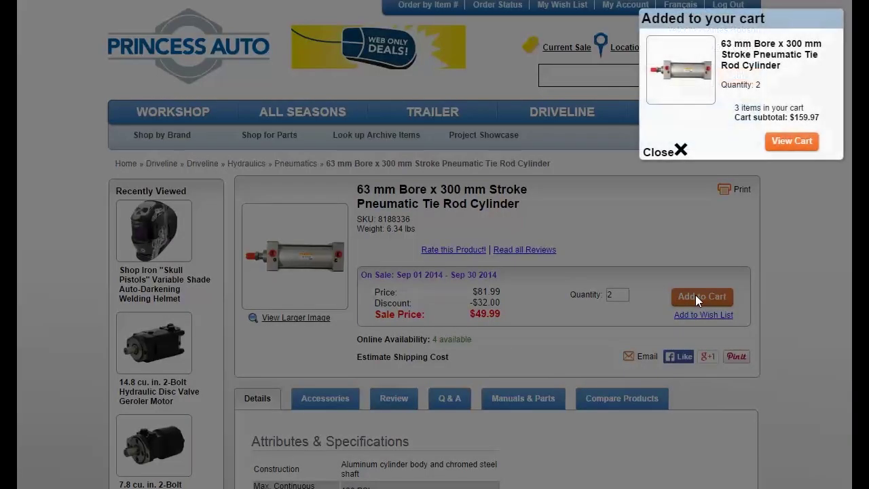
left_click(787, 144)
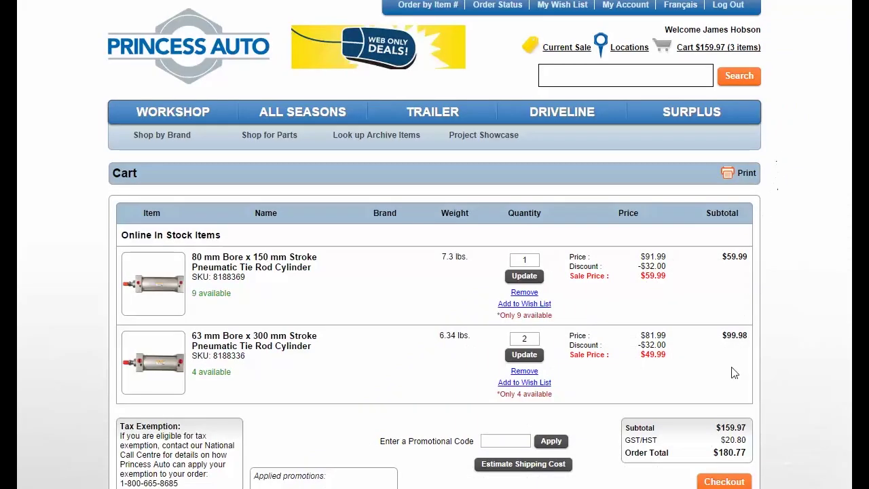
scroll(727, 387, "down", 2)
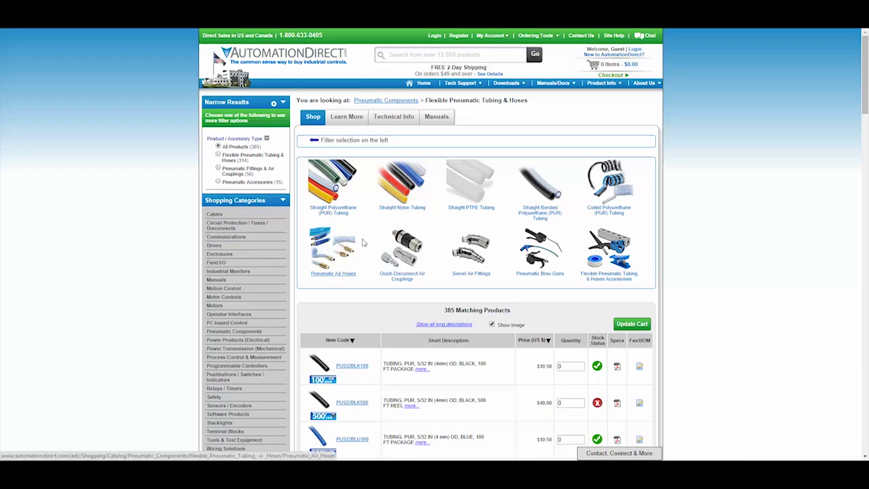
Step: Set the PU38YEL100 yellow 3/8 in tubing quantity to 1
scroll(416, 237, "down", 15)
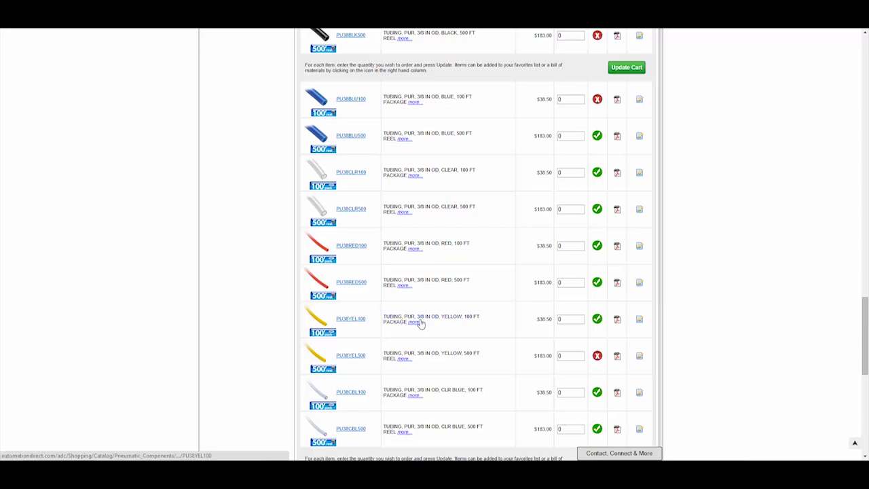
double_click(566, 318)
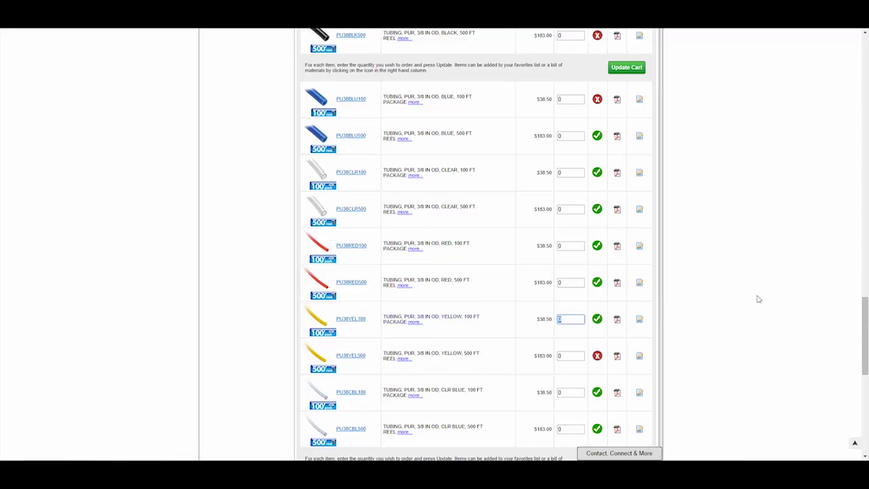
type("1")
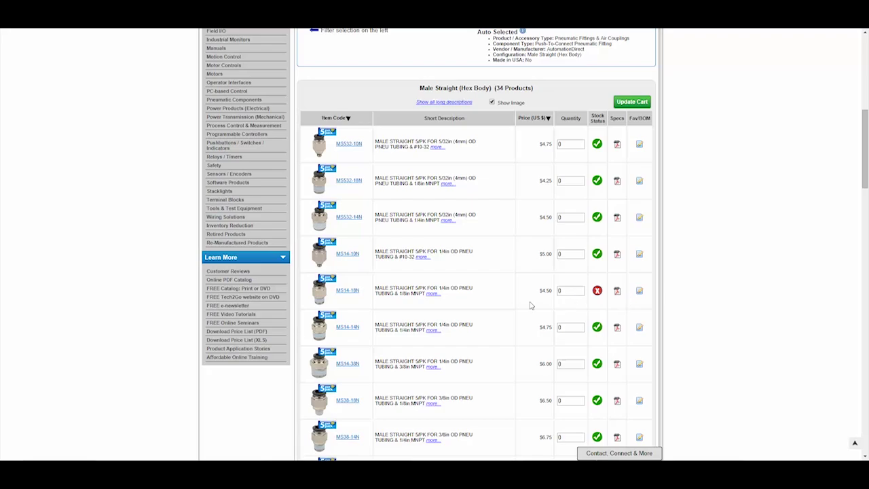
Step: Enter quantity 4 for the MS38-38N male straight fitting and update the cart
scroll(482, 316, "down", 1)
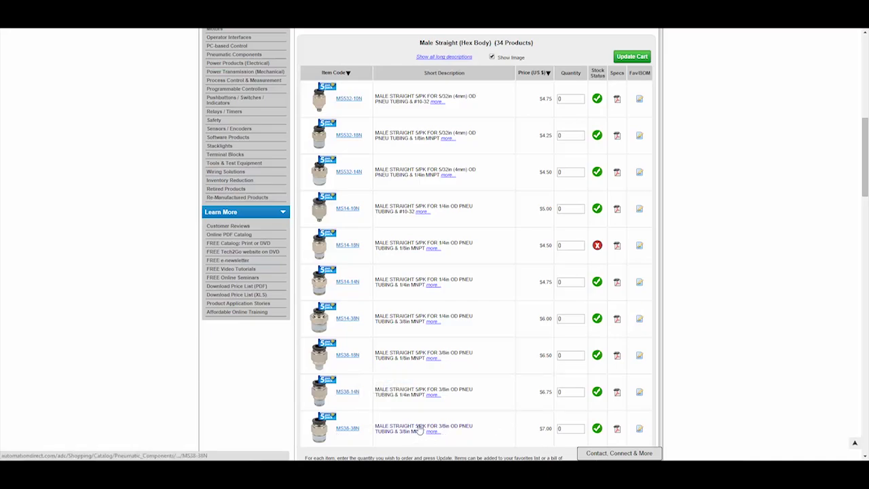
left_click(562, 429)
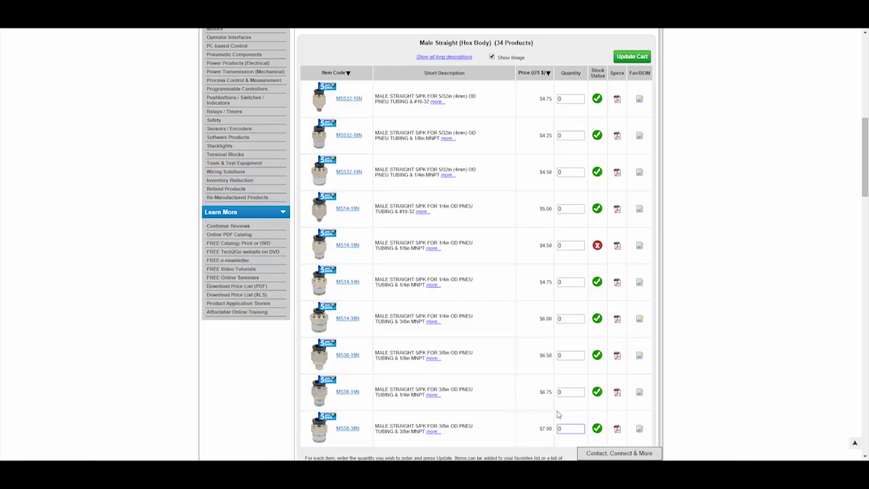
double_click(565, 428)
type("4")
key("Return")
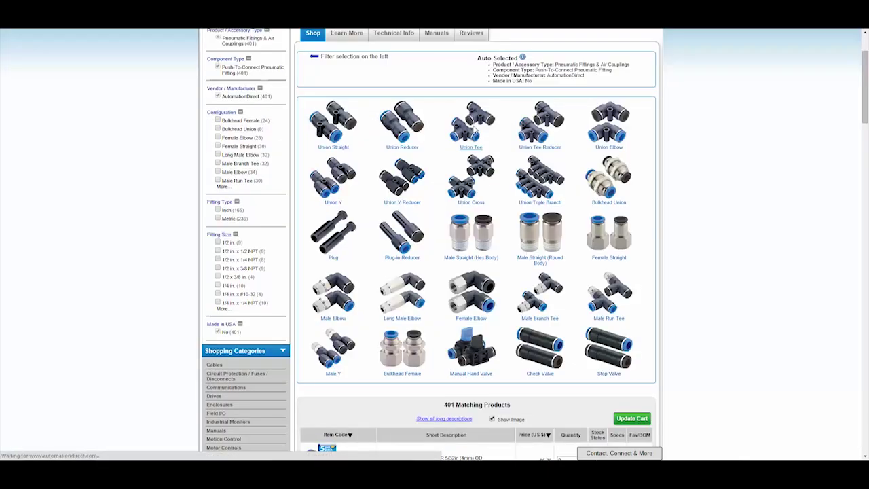
Step: Open the Union Tee fittings and scroll down to their product table
left_click(474, 133)
scroll(473, 135, "down", 3)
scroll(472, 277, "down", 4)
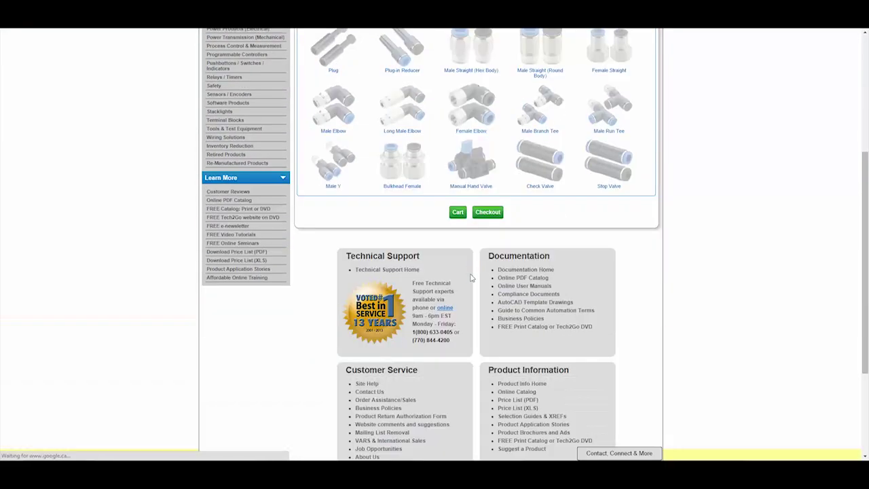
scroll(472, 277, "down", 5)
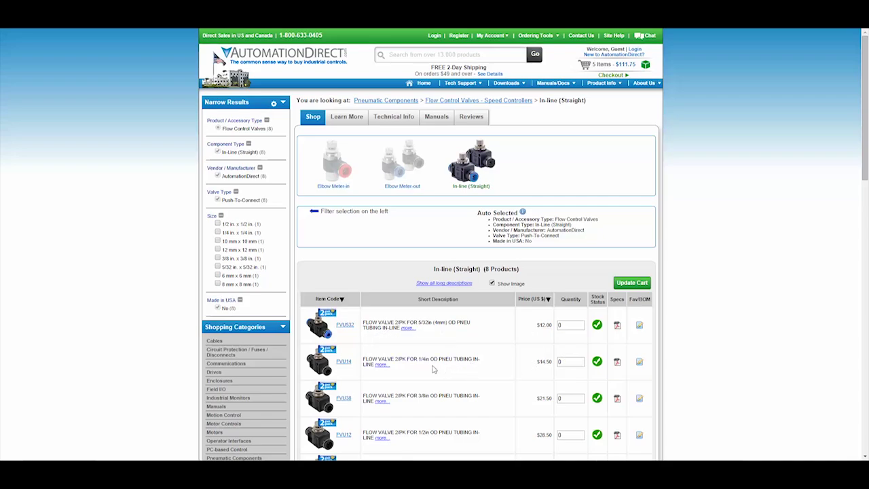
Step: Set FVU14 to 1 and FVU38 to 2, then update the cart
scroll(435, 368, "down", 1)
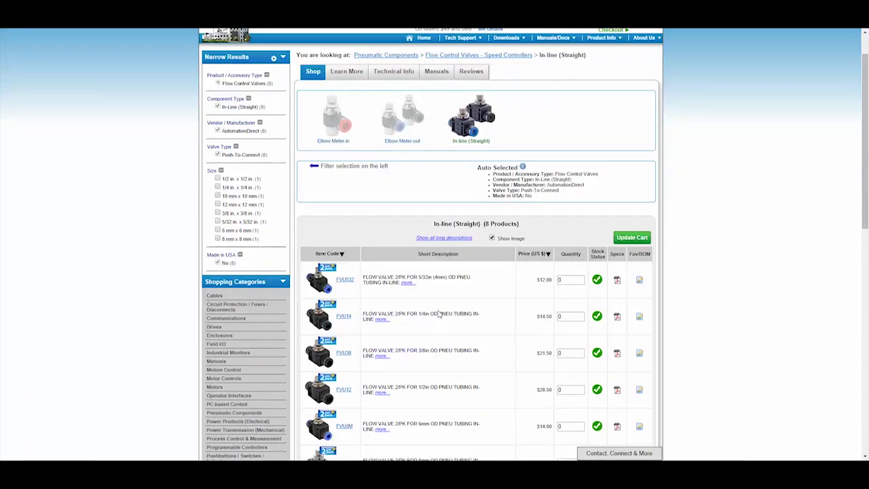
double_click(569, 315)
type("1")
double_click(569, 355)
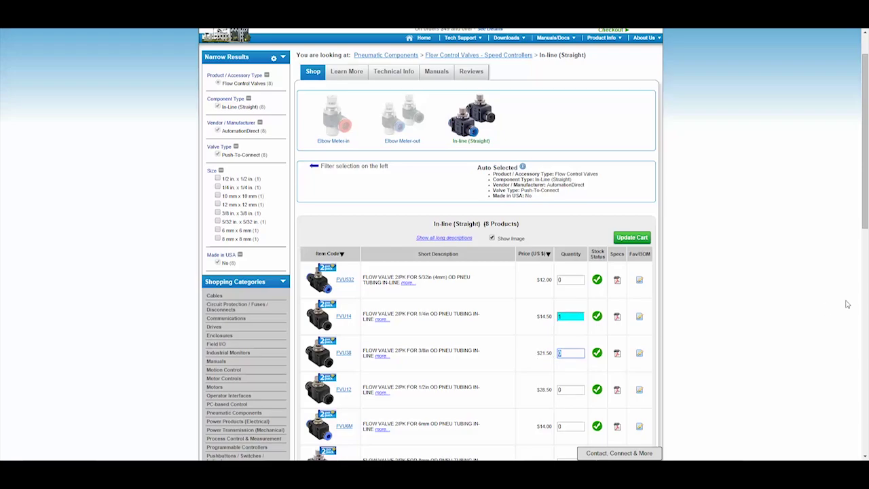
type("2")
scroll(611, 329, "down", 3)
scroll(612, 329, "down", 2)
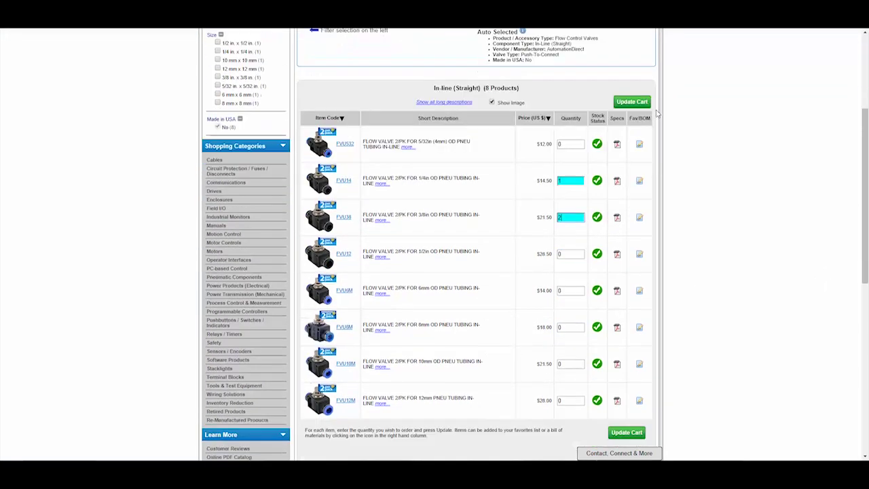
left_click(645, 105)
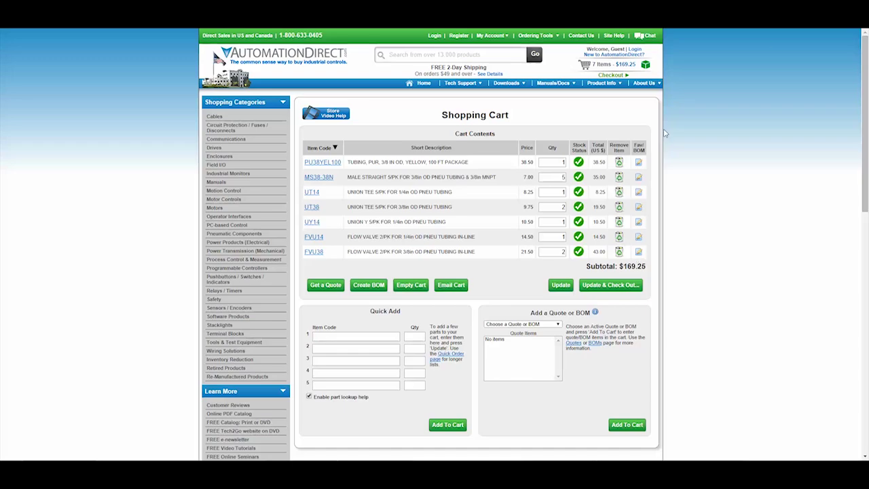
Step: Update the cart and proceed to checkout
scroll(517, 244, "down", 1)
scroll(547, 264, "up", 1)
left_click(615, 289)
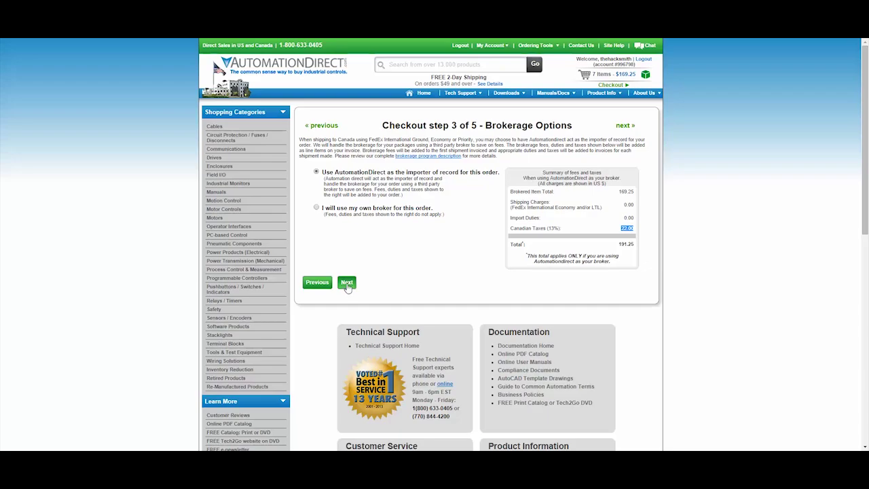
Step: Submit the brokerage step with AutomationDirect as importer of record
left_click(347, 284)
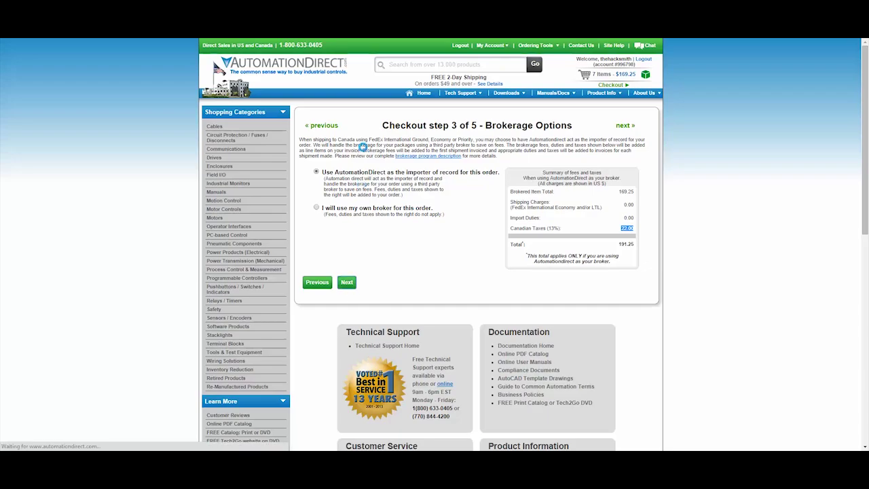